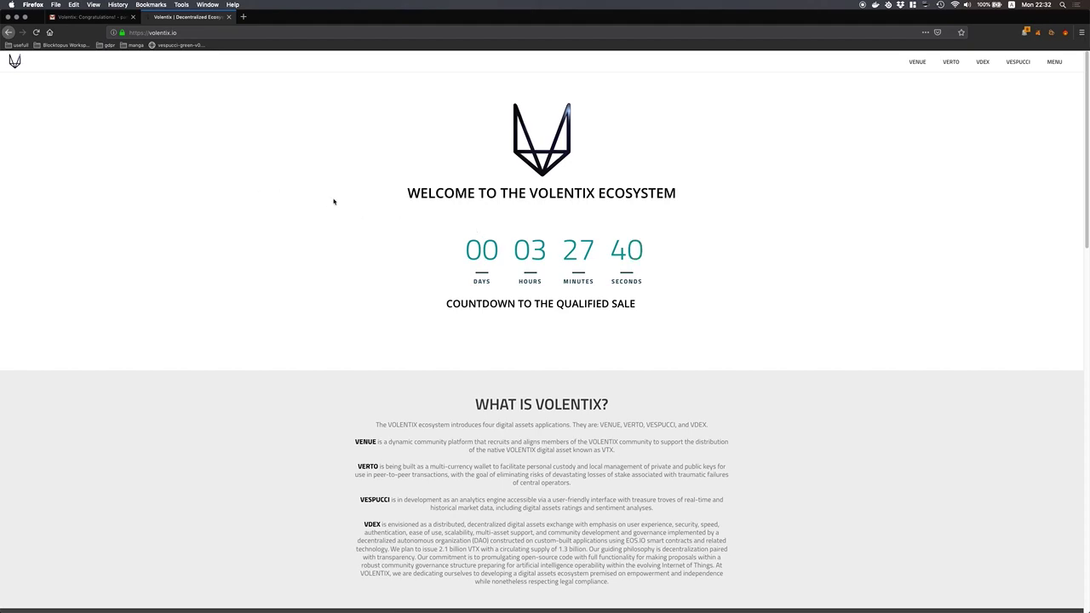
# Step: Open the VTX FOR 200 'How do I download Verto to receive 200 VTX?' whitelist page
pyautogui.scroll(-5, 328, 191)
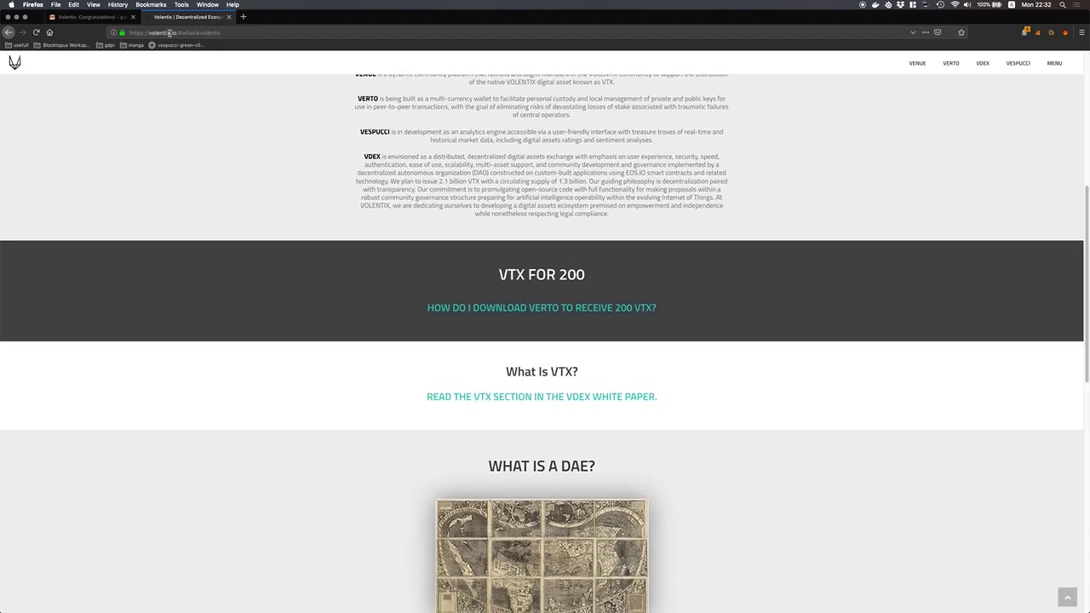
pyautogui.scroll(-2, 341, 201)
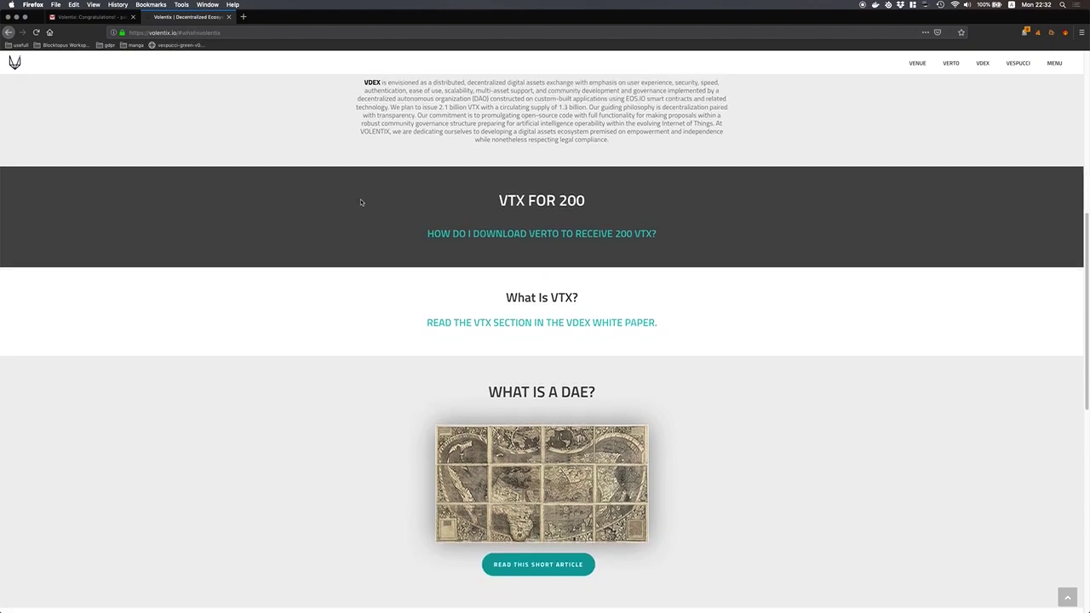
pyautogui.click(544, 233)
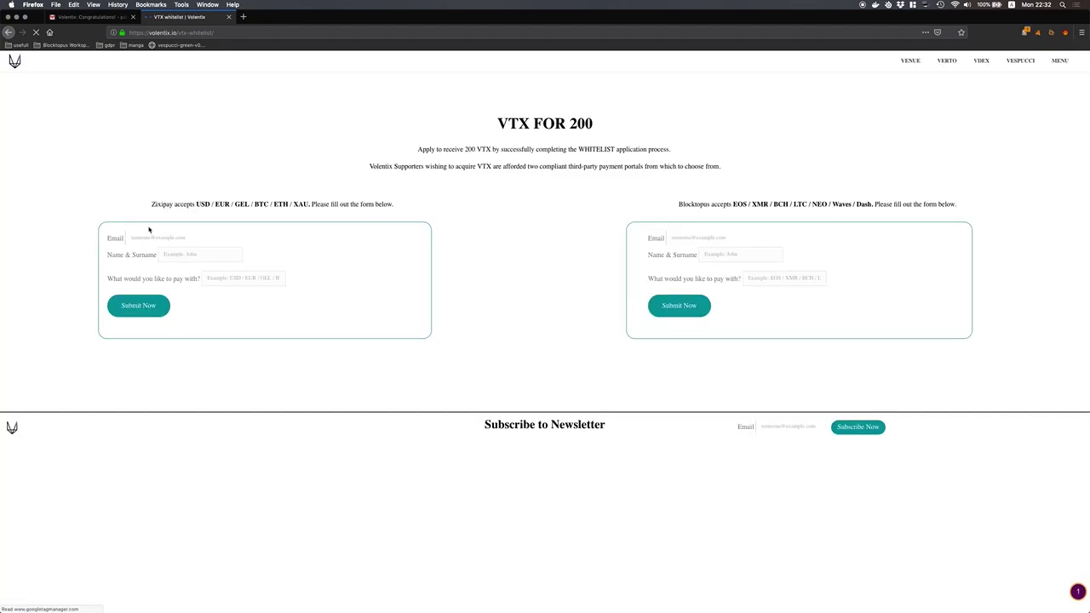
# Step: Submit the Zixipay whitelist form with the applicant's email, full name and USD, then check the confirmation email
pyautogui.click(155, 238)
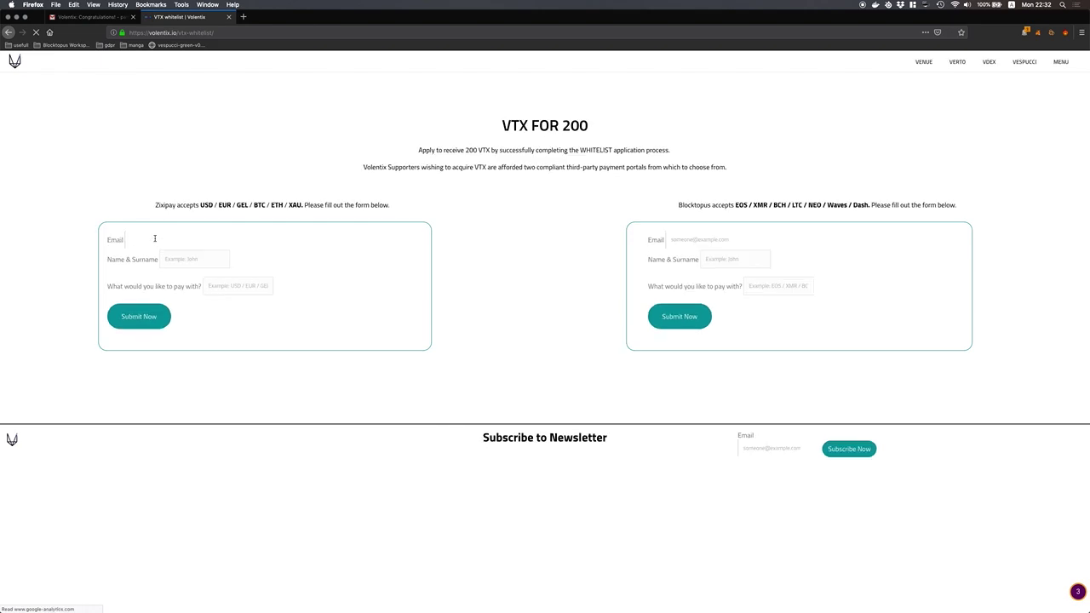
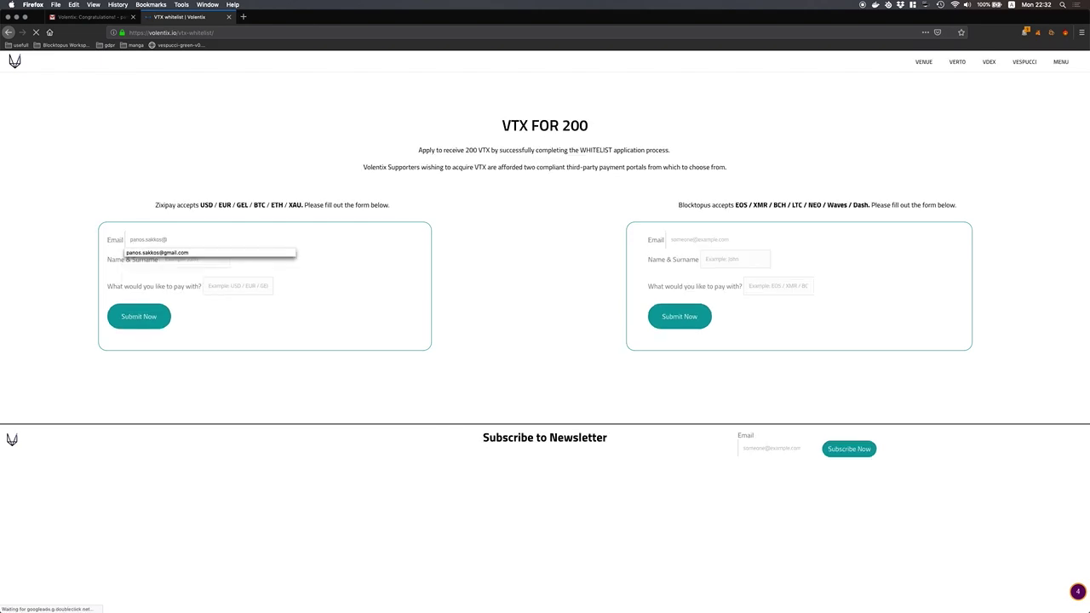
pyautogui.press('Down')
pyautogui.press('Tab')
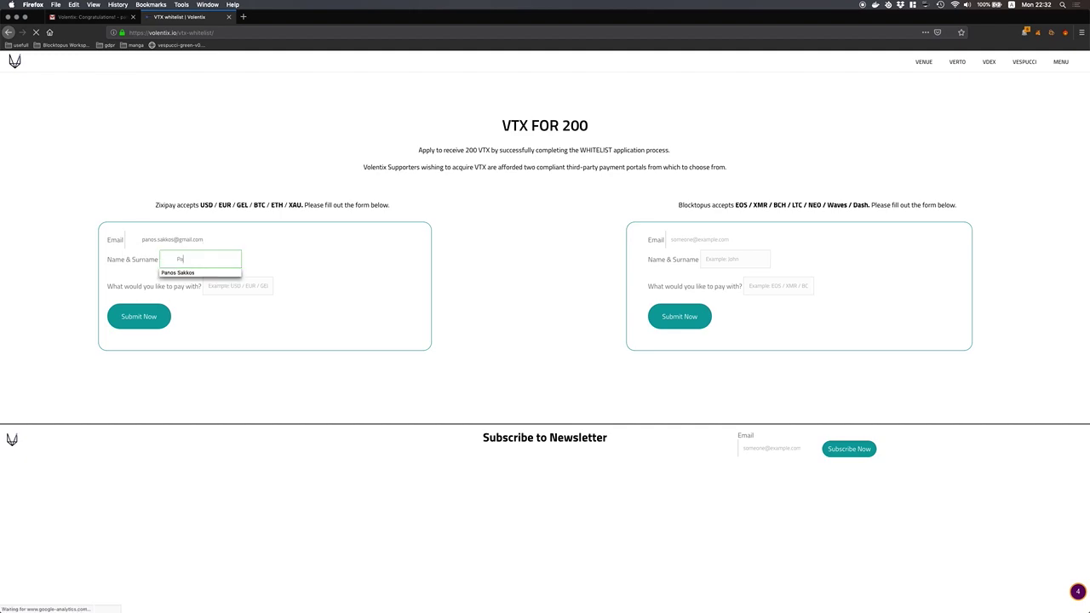
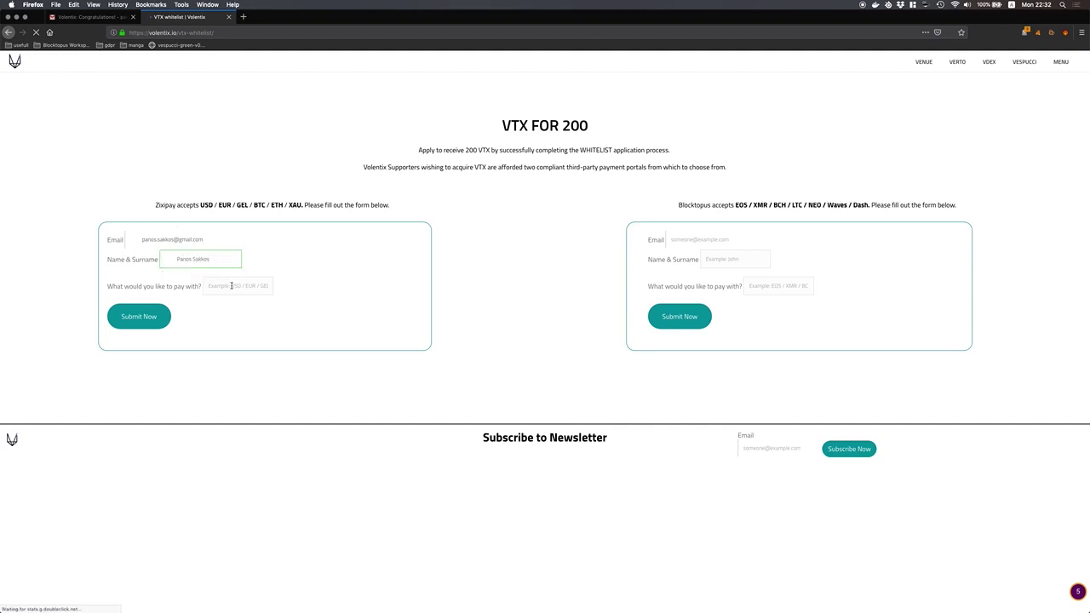
pyautogui.press('Tab')
pyautogui.write('US')
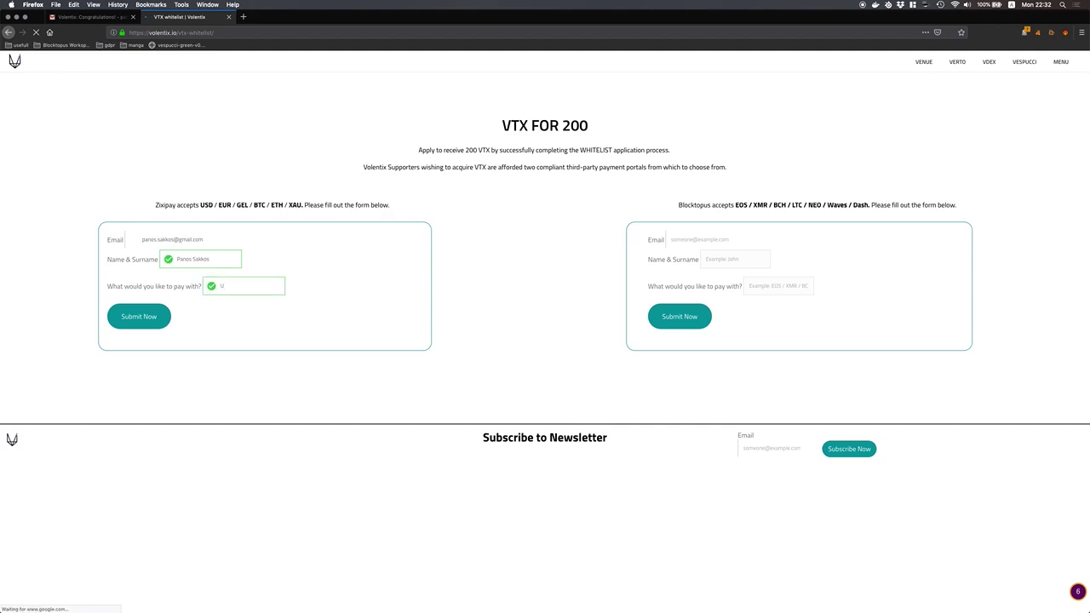
pyautogui.write('D')
pyautogui.click(134, 321)
pyautogui.click(99, 17)
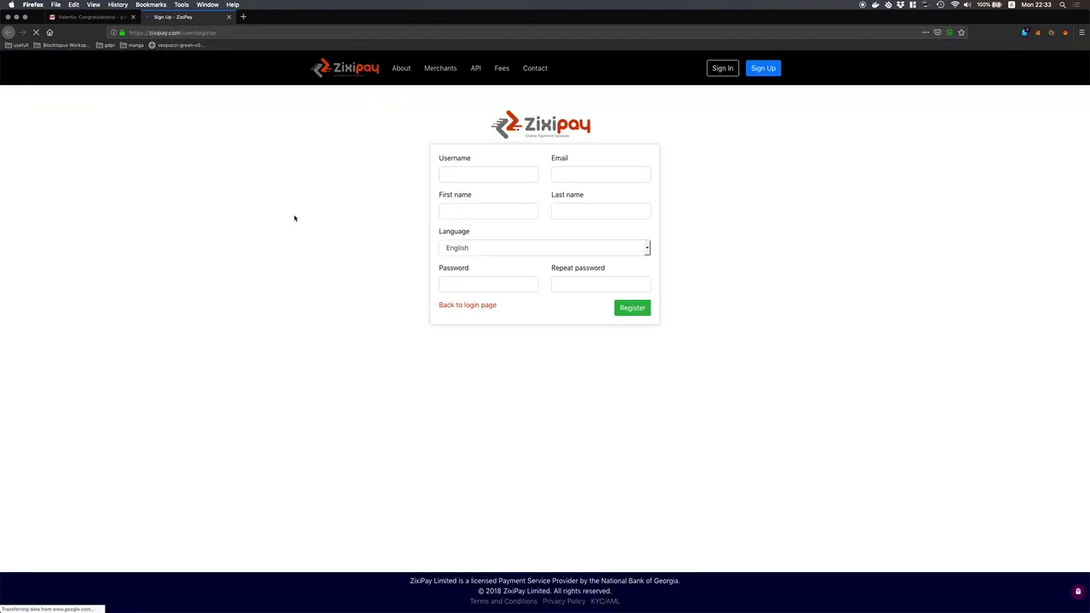
# Step: Enter the username, email address, and first and last name on the ZixiPay sign-up form
pyautogui.click(500, 172)
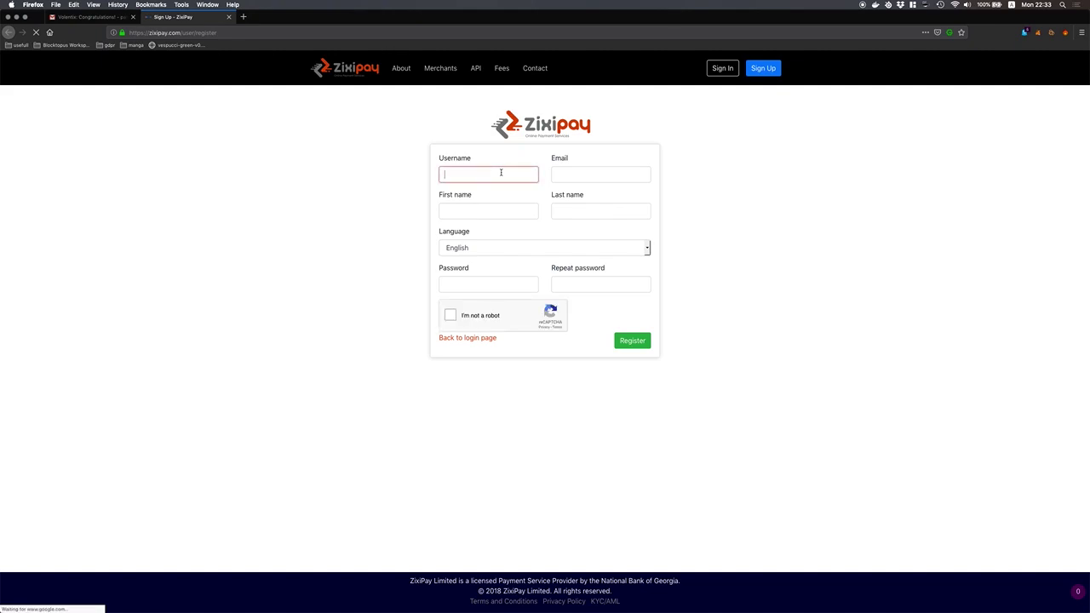
pyautogui.press('Tab')
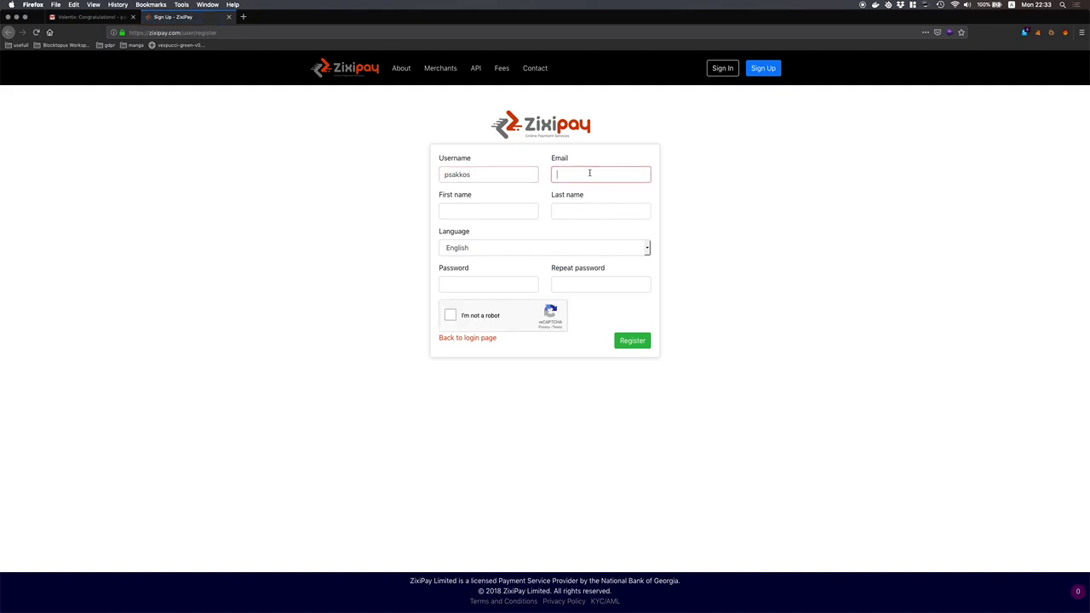
pyautogui.press('Tab')
pyautogui.press('Tab')
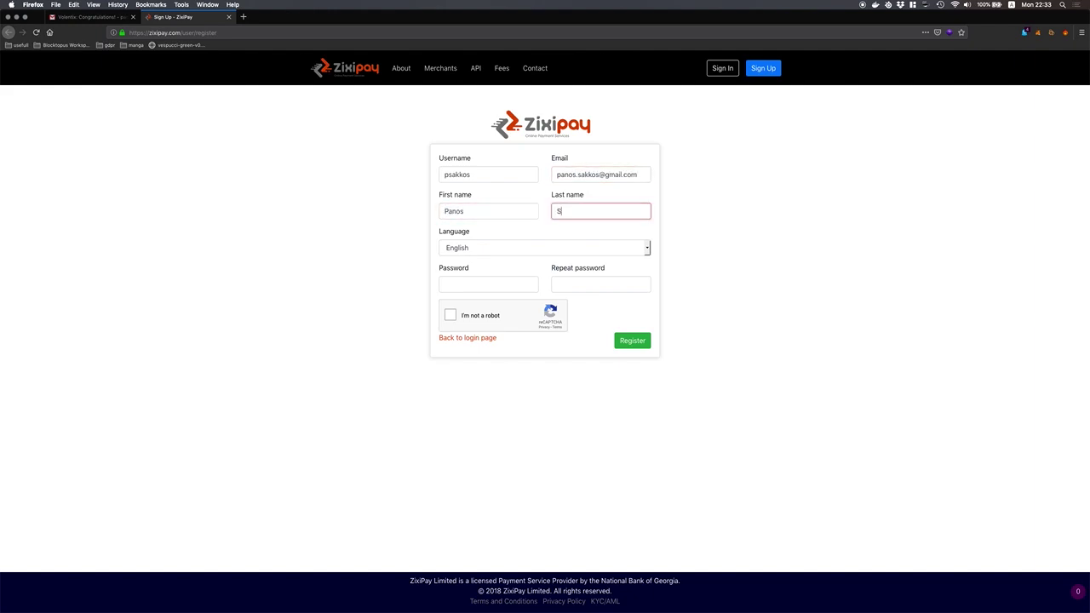
# Step: Set the account password in both password fields and tick the 'I'm not a robot' captcha
pyautogui.click(488, 285)
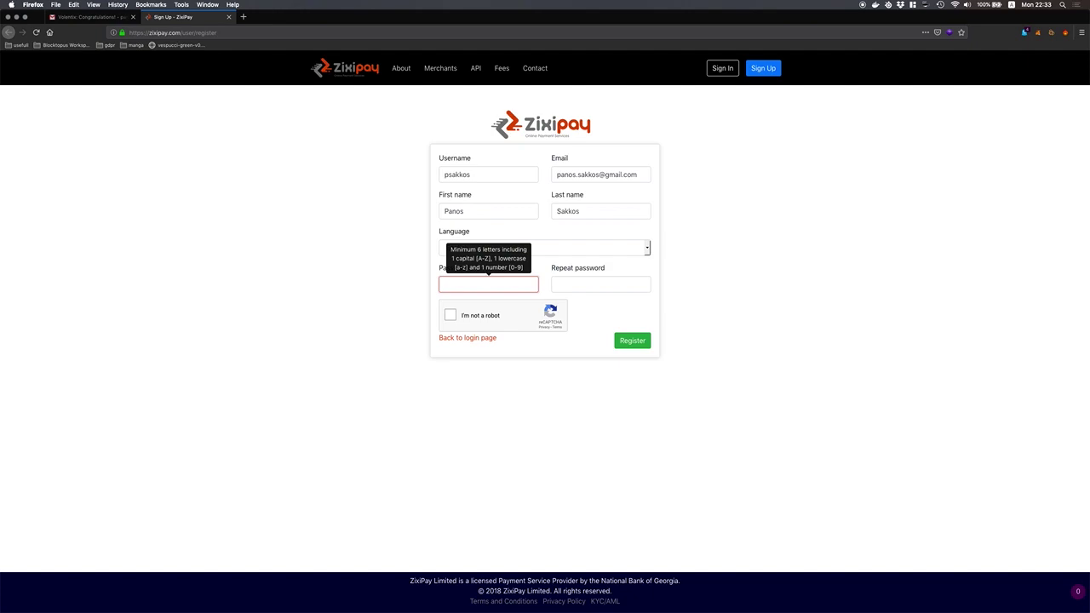
pyautogui.press('Tab')
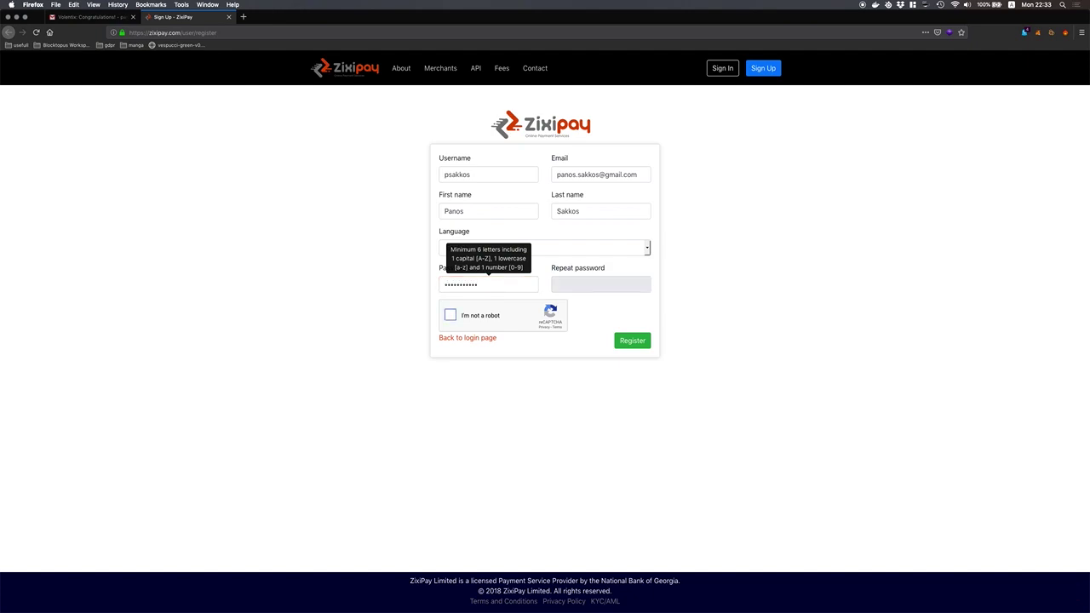
pyautogui.doubleClick(471, 282)
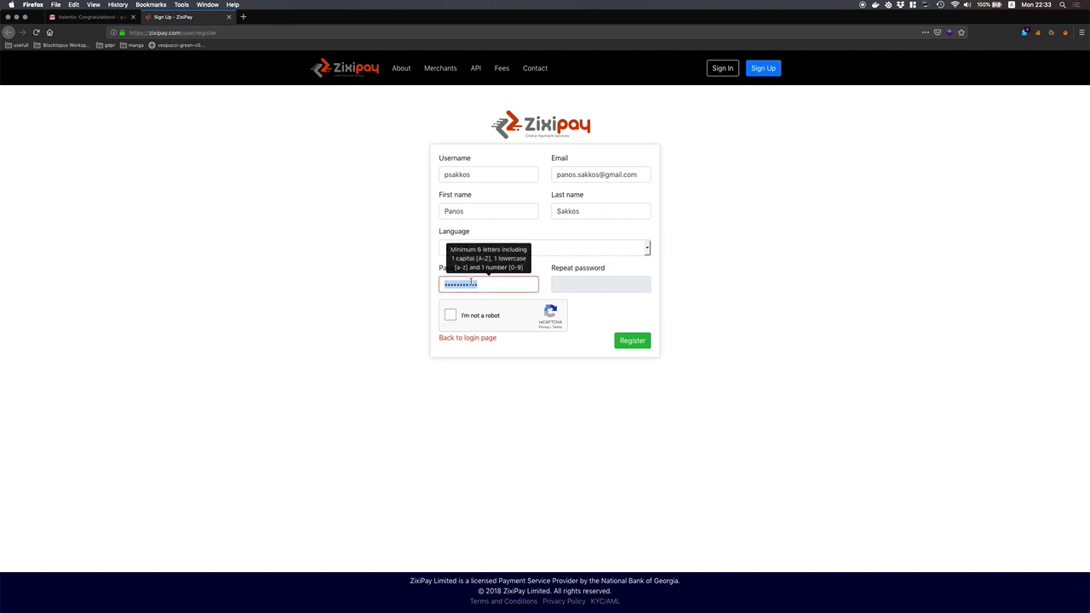
pyautogui.press('BackSpace')
pyautogui.write('••••••••')
pyautogui.write('•••')
pyautogui.press('Tab')
pyautogui.write('•••••••••••')
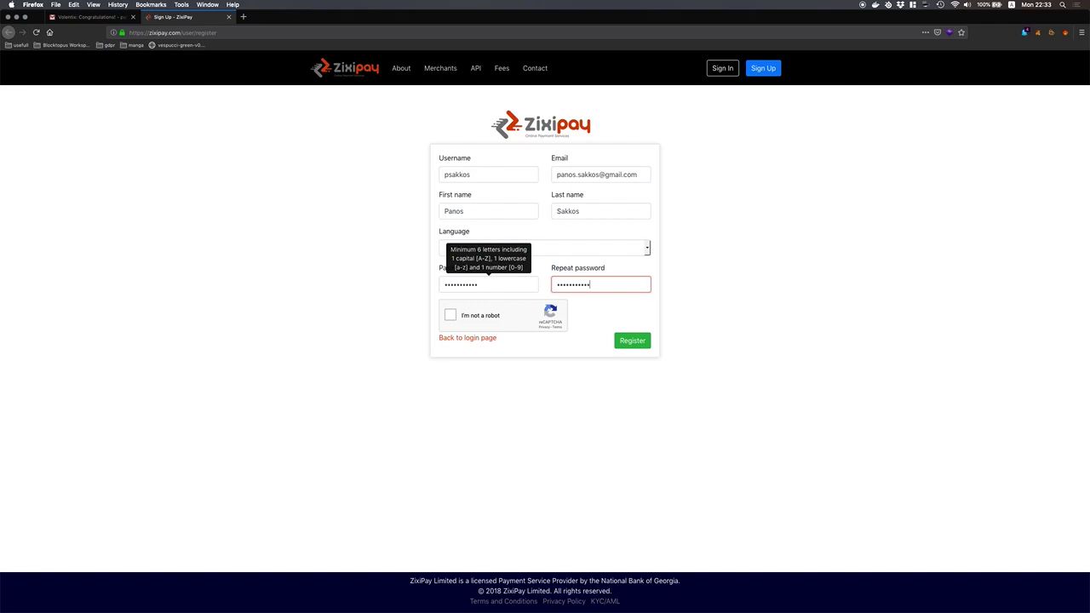
pyautogui.click(450, 315)
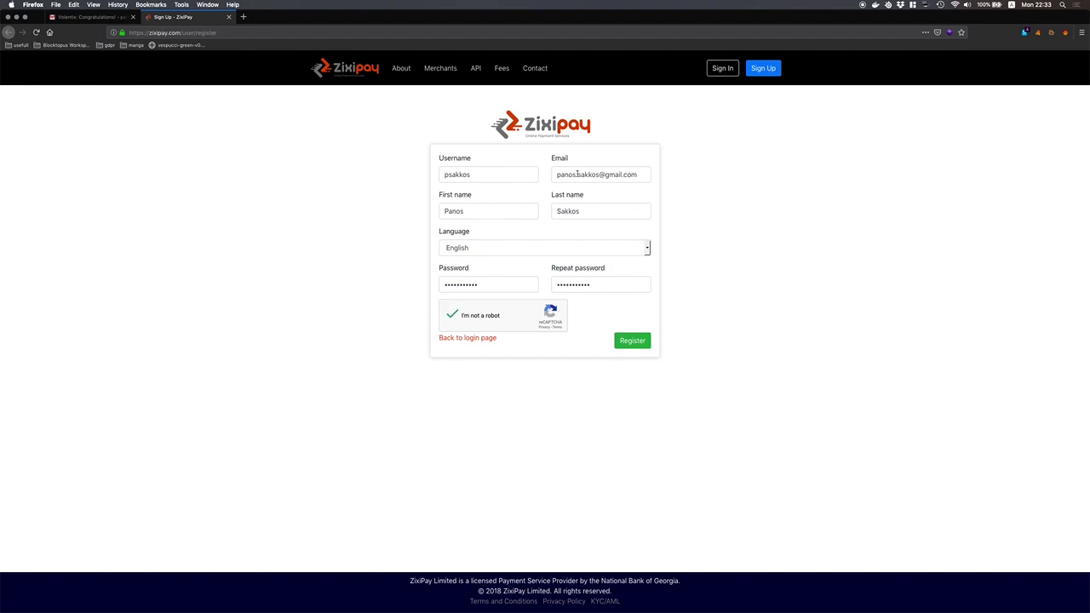
# Step: Correct the email address to a different domain and submit the registration
pyautogui.press('super+a')
pyautogui.click(632, 174)
pyautogui.press('BackSpace')
pyautogui.press('BackSpace')
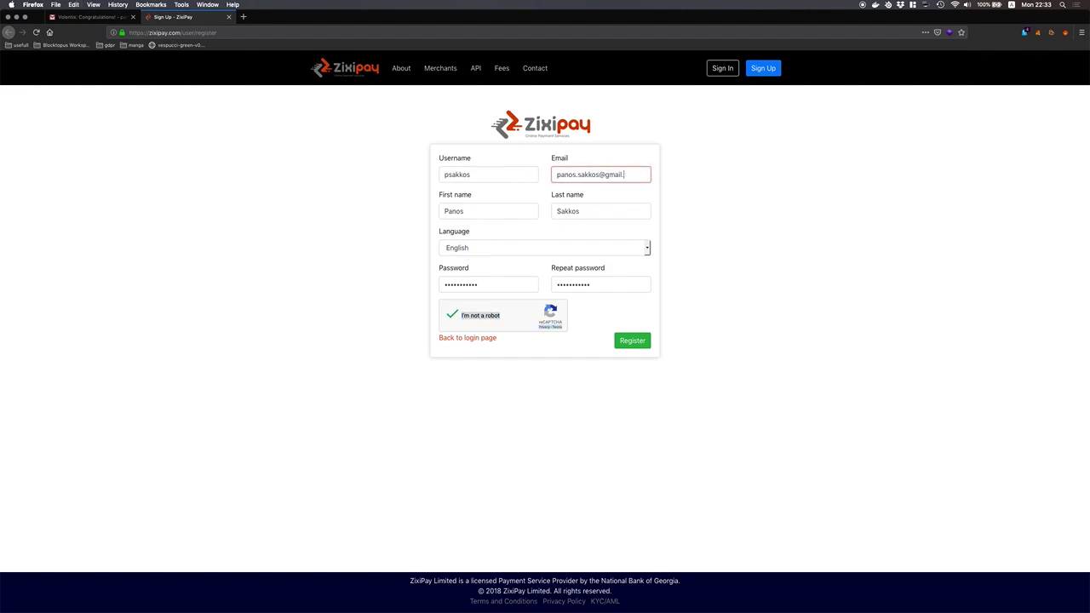
pyautogui.press('BackSpace')
pyautogui.press('BackSpace')
pyautogui.press('BackSpace')
pyautogui.press('BackSpace')
pyautogui.press('BackSpace')
pyautogui.press('BackSpace')
pyautogui.press('BackSpace')
pyautogui.press('BackSpace')
pyautogui.press('BackSpace')
pyautogui.write('@')
pyautogui.write('blocktopus.io')
pyautogui.click(631, 340)
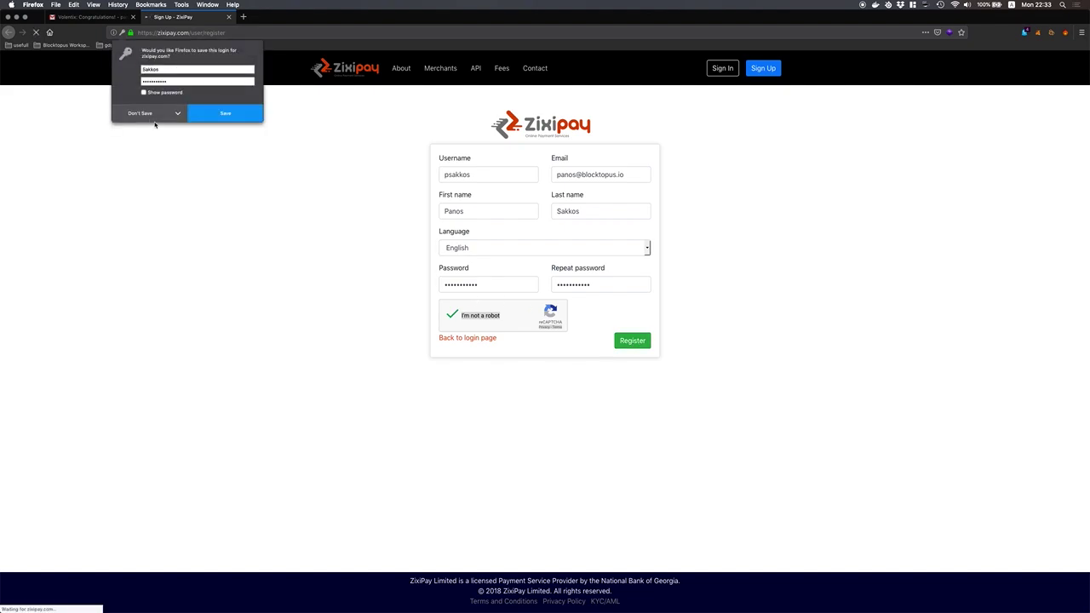
# Step: Verify the account through the Gmail confirmation link and close the old ZixiPay sign-in tab
pyautogui.click(137, 108)
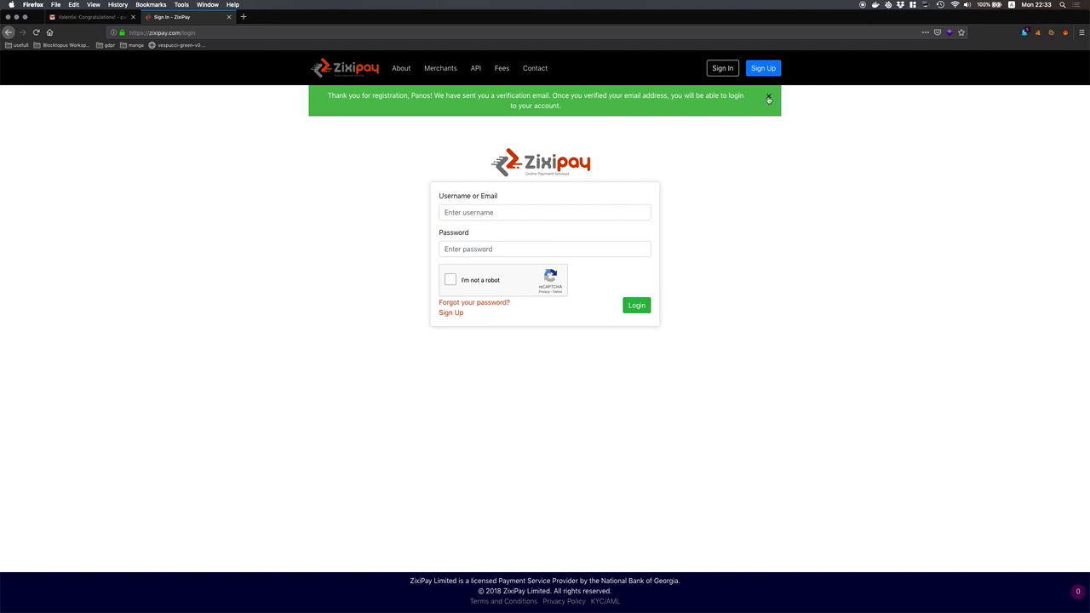
pyautogui.click(768, 97)
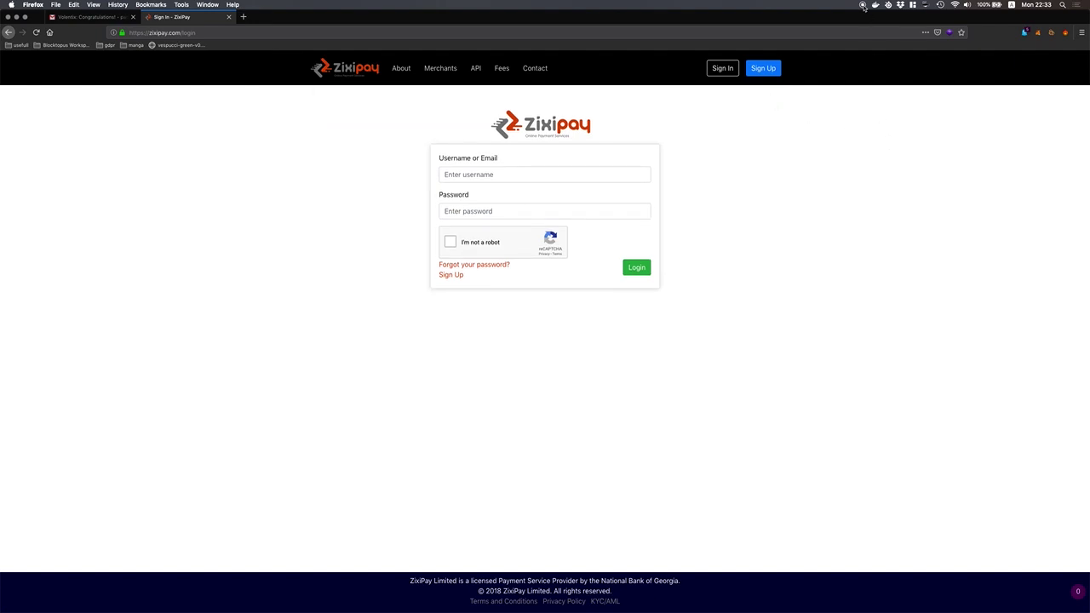
pyautogui.hotkey('ctrl', 'shift', 'Tab')
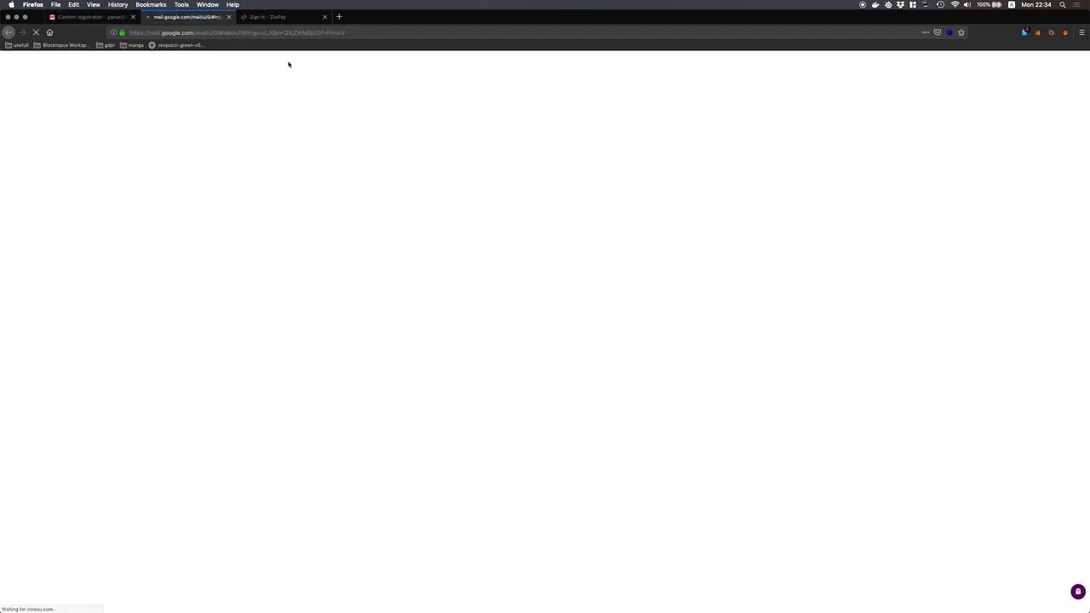
pyautogui.middleClick(284, 17)
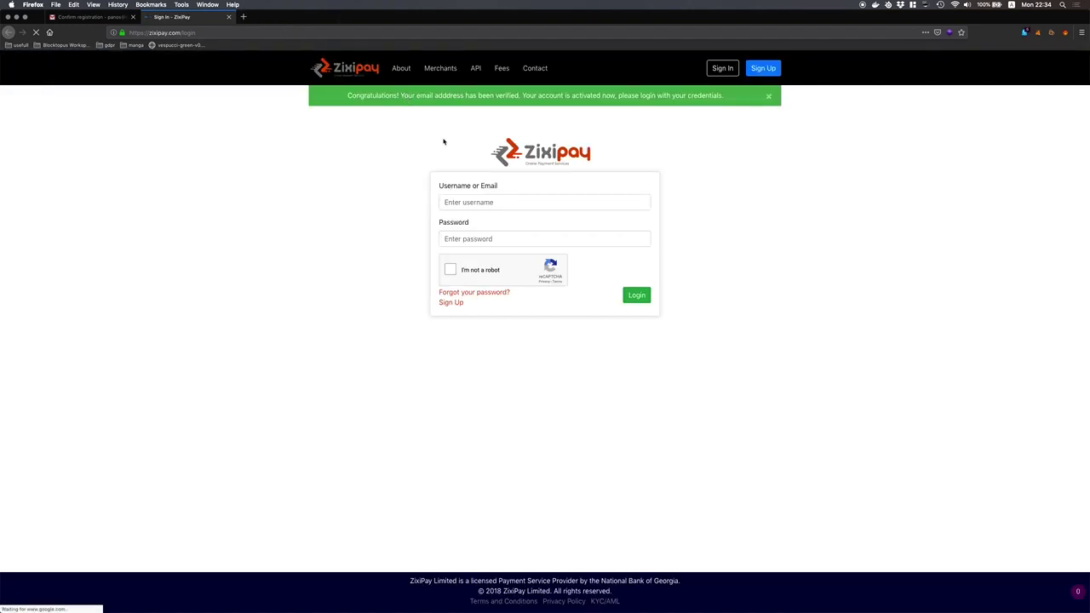
# Step: Log in with the account username and password after passing the reCAPTCHA check
pyautogui.click(481, 202)
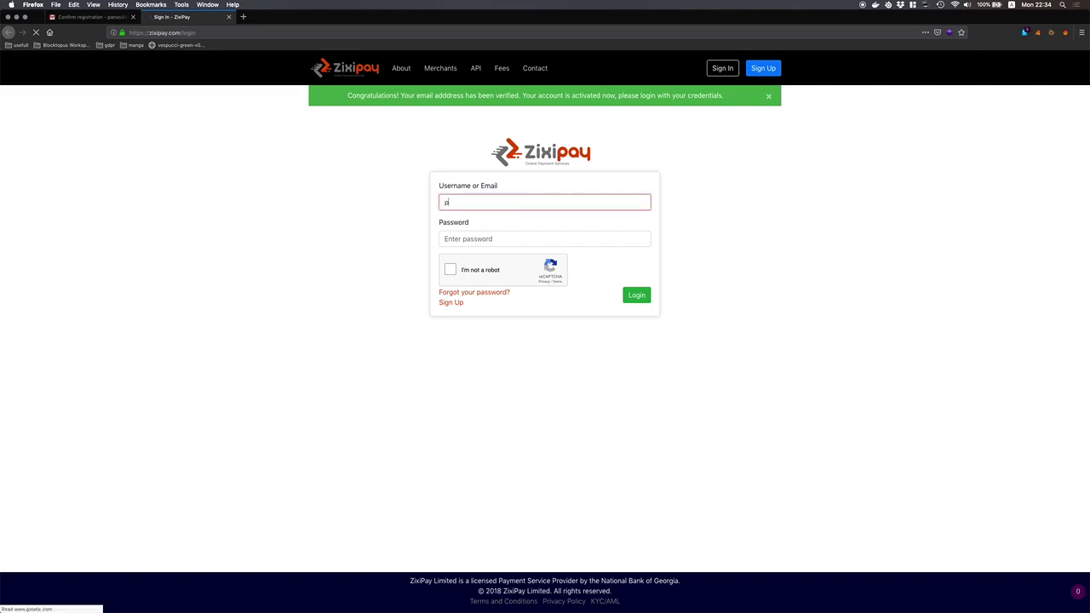
pyautogui.press('Tab')
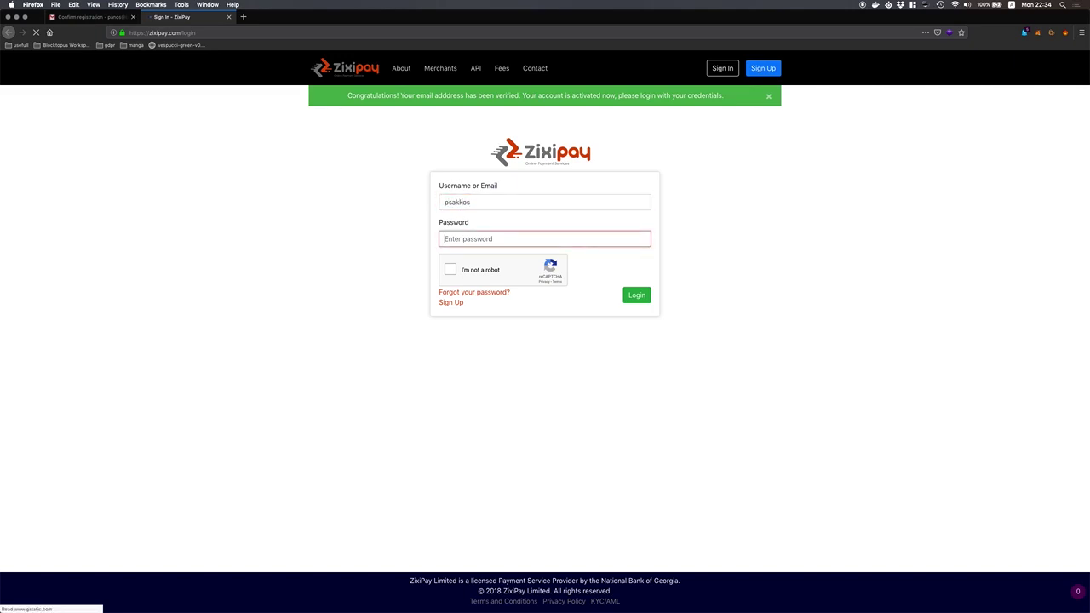
pyautogui.write('•••••••')
pyautogui.click(450, 269)
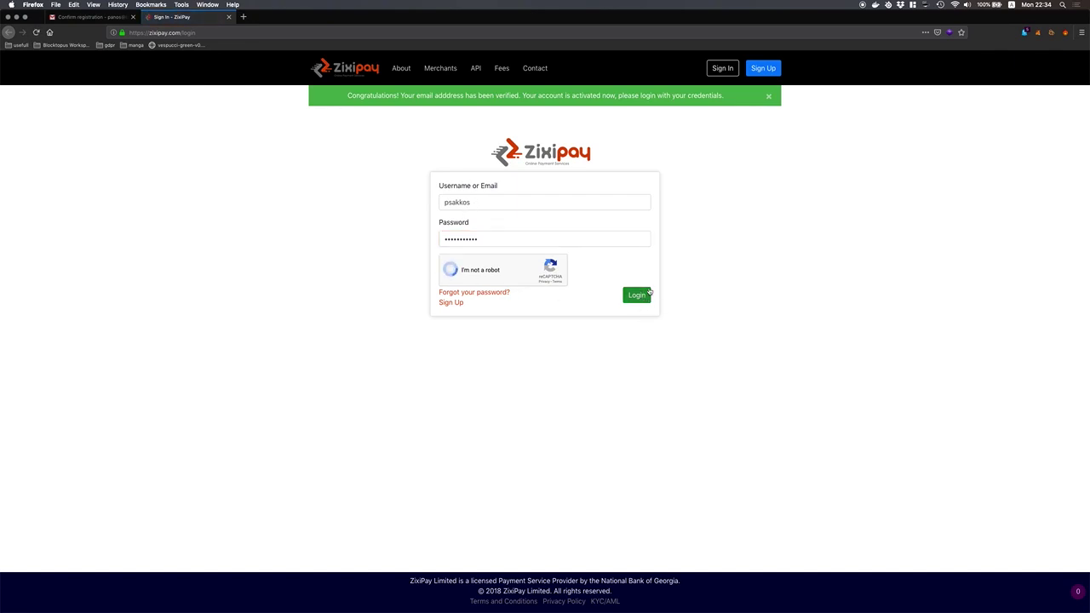
pyautogui.click(772, 97)
pyautogui.click(640, 269)
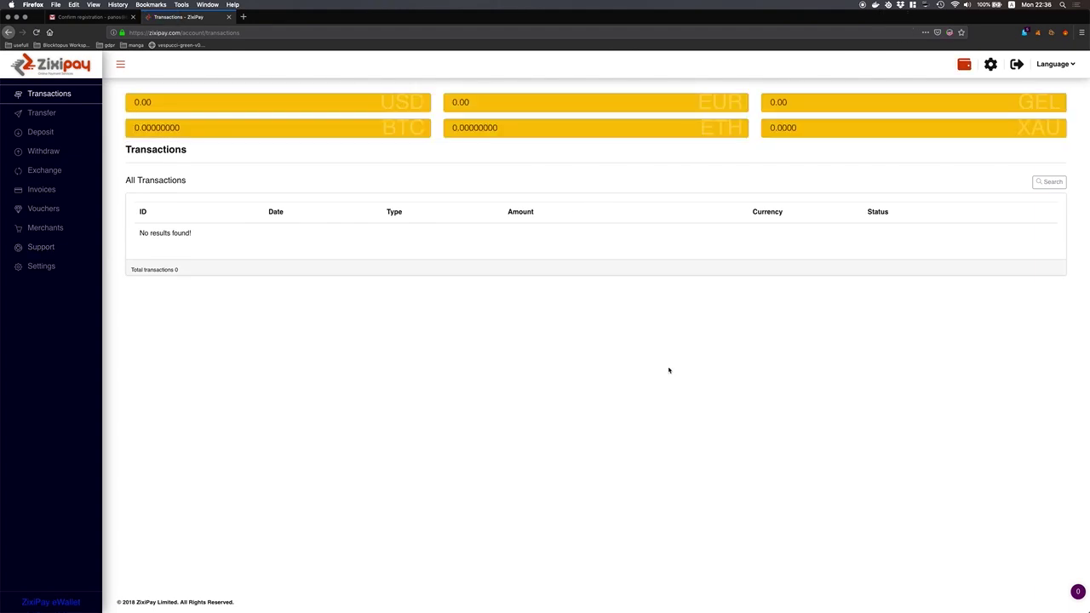
# Step: Open the account settings' Verification tab and choose Greece as the country
pyautogui.click(990, 65)
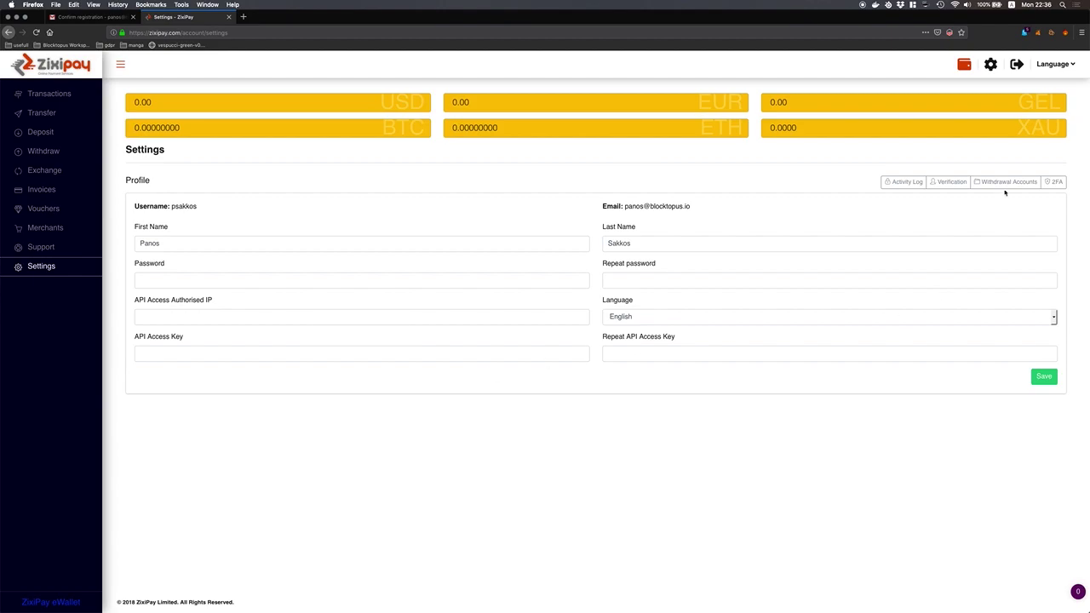
pyautogui.click(951, 183)
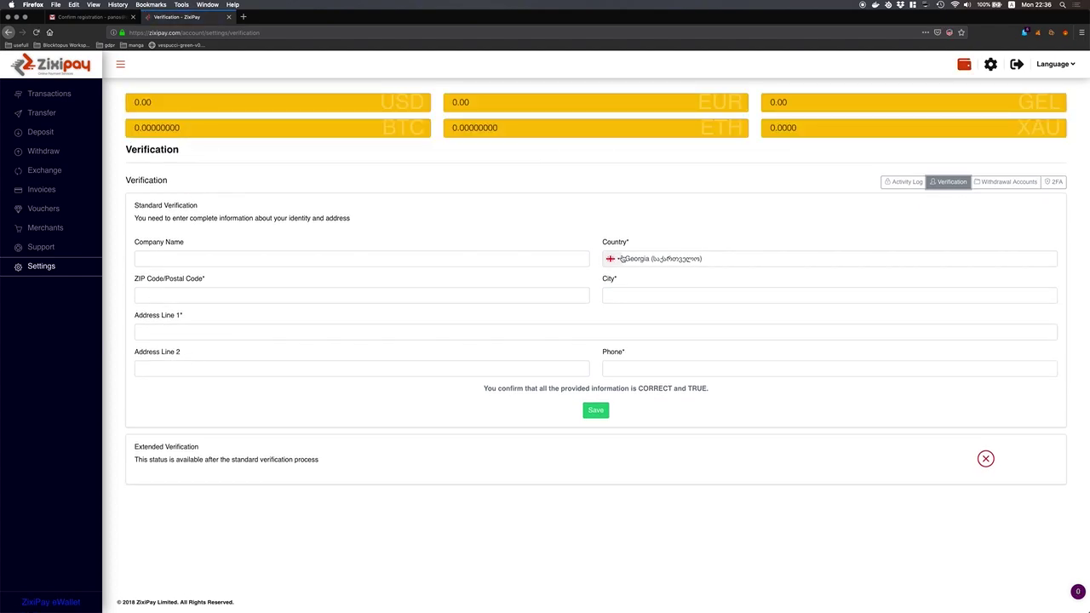
pyautogui.click(620, 260)
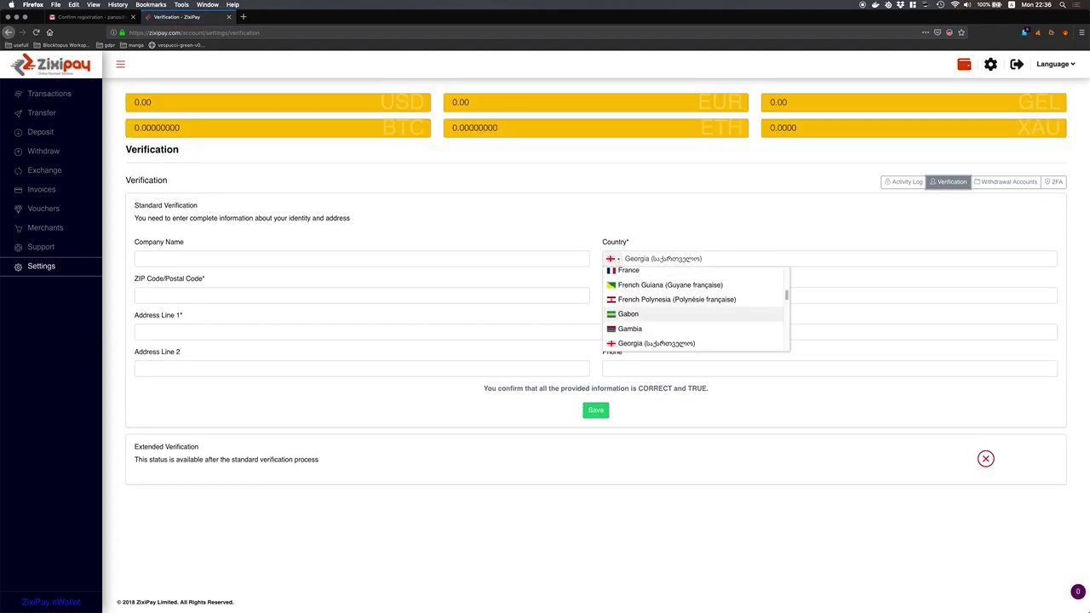
pyautogui.scroll(4, 651, 289)
pyautogui.scroll(-1, 654, 319)
pyautogui.scroll(-1, 654, 319)
pyautogui.scroll(-2, 654, 319)
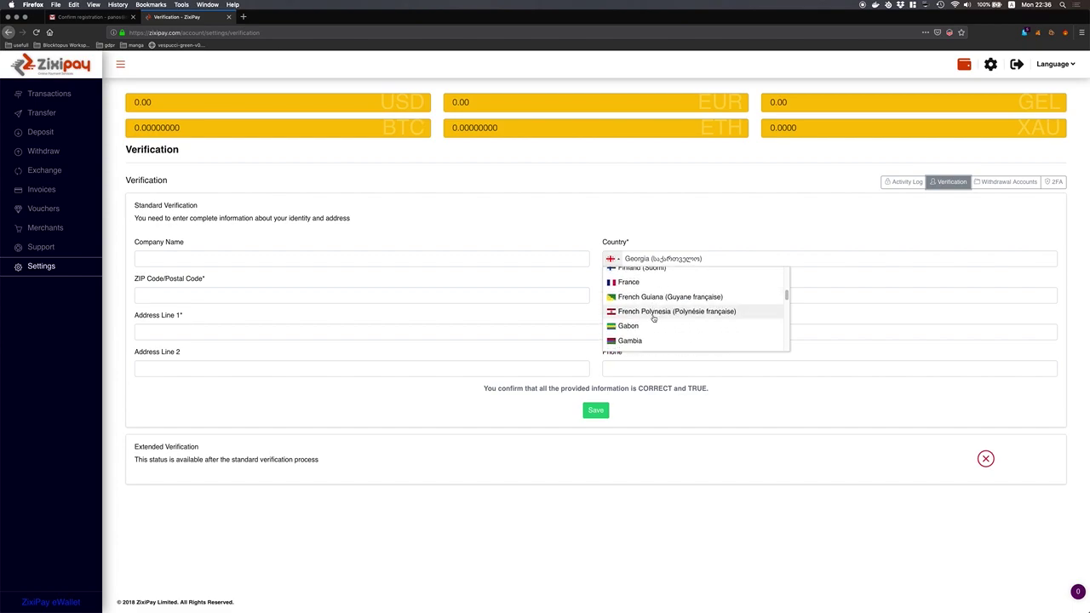
pyautogui.scroll(5, 654, 319)
pyautogui.scroll(2, 654, 319)
pyautogui.scroll(1, 654, 318)
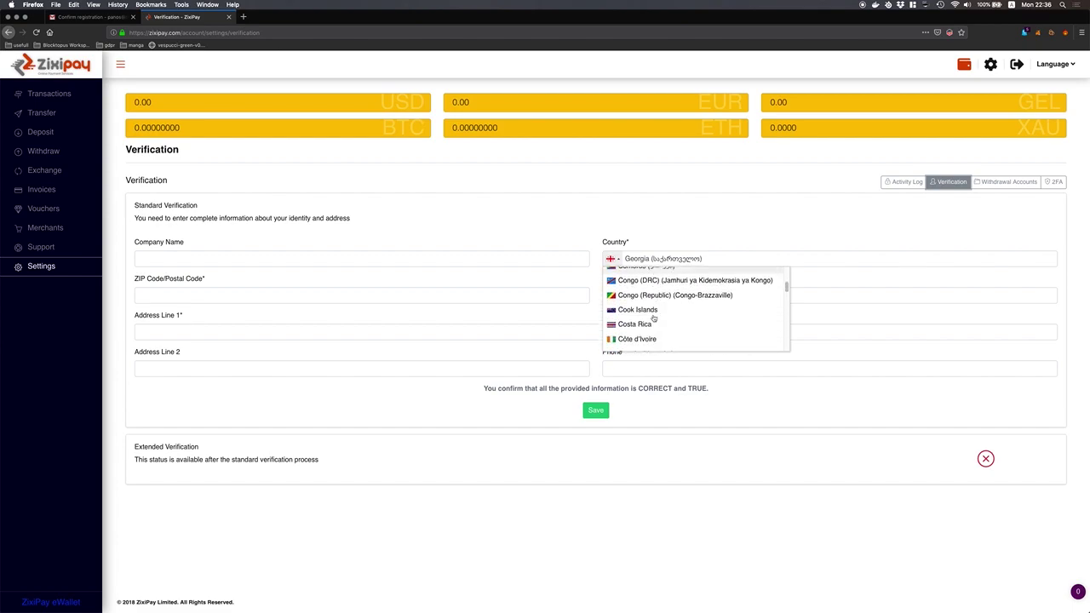
pyautogui.scroll(-2, 654, 319)
pyautogui.press('r')
pyautogui.press('e')
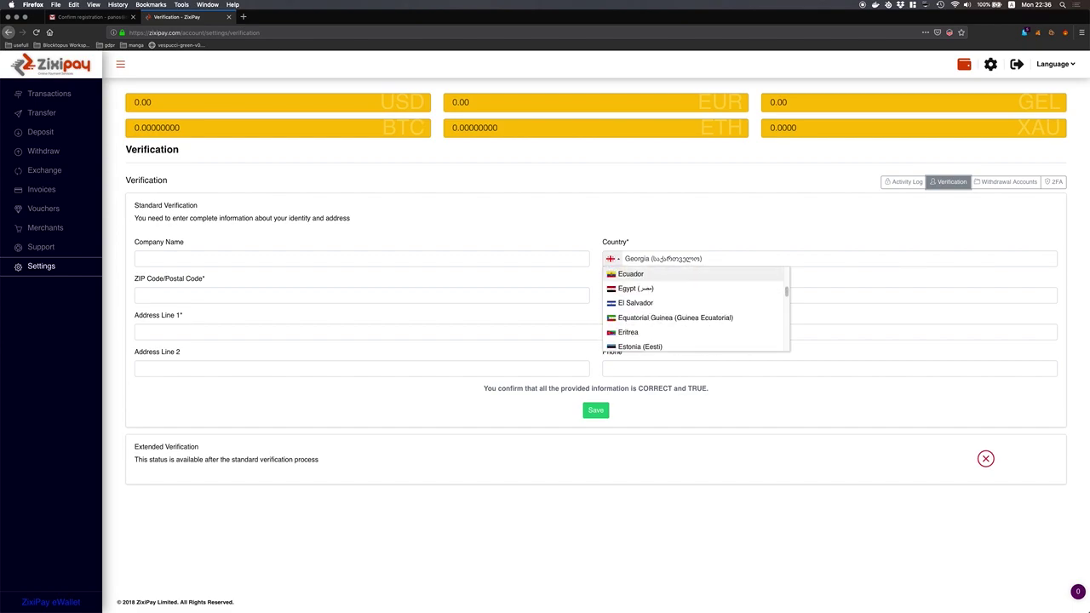
pyautogui.scroll(-5, 658, 316)
pyautogui.scroll(-2, 659, 316)
pyautogui.scroll(-1, 658, 319)
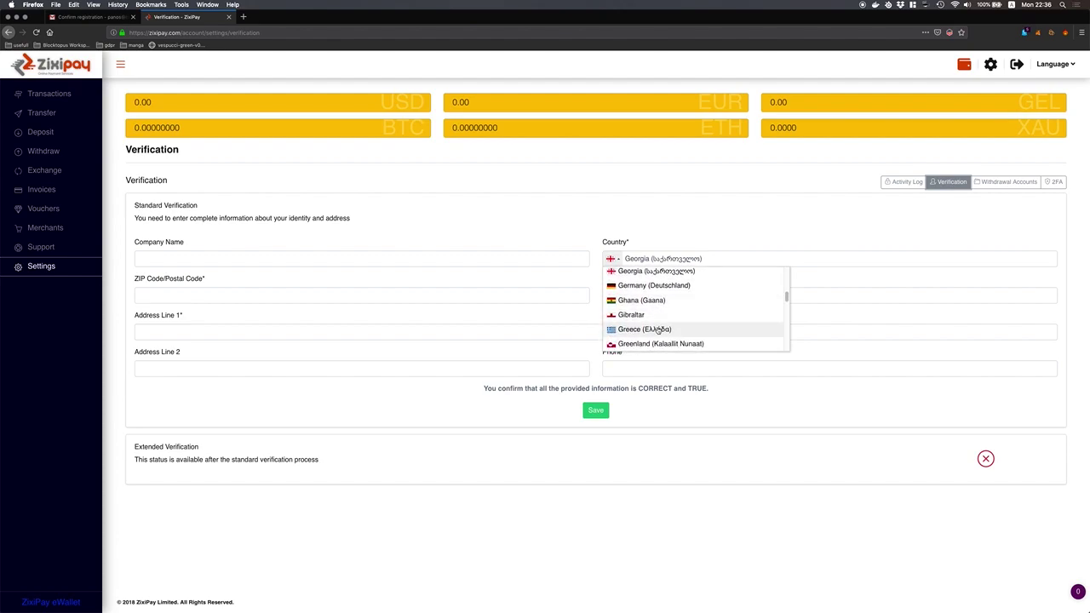
pyautogui.click(660, 326)
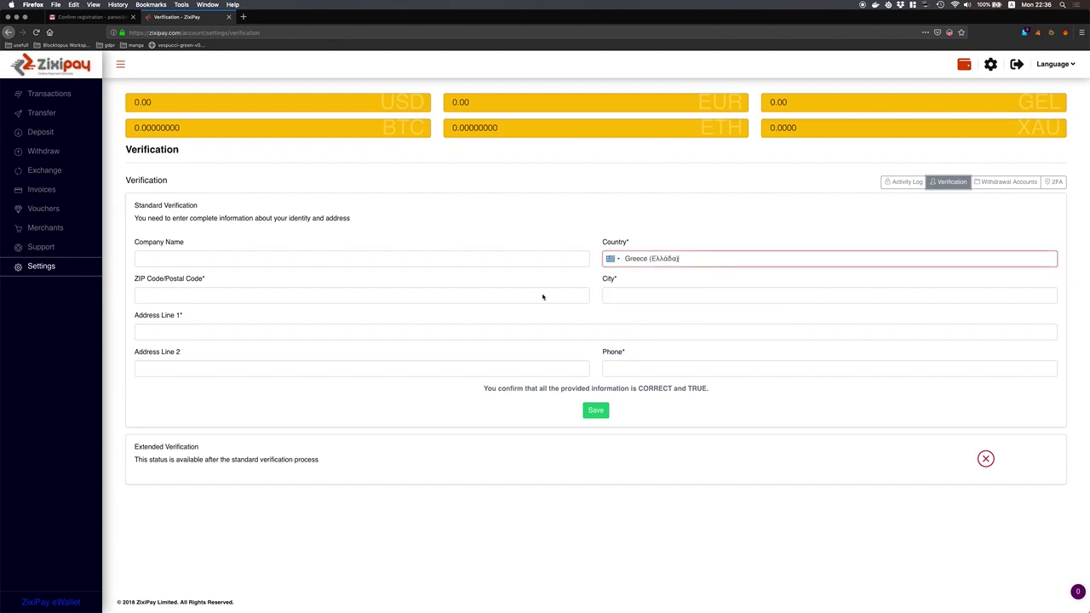
pyautogui.click(233, 295)
# Step: Fill in ZIP 12345, city Athens, the street address and a +30 phone number
pyautogui.write('12345')
pyautogui.press('Tab')
pyautogui.write('A')
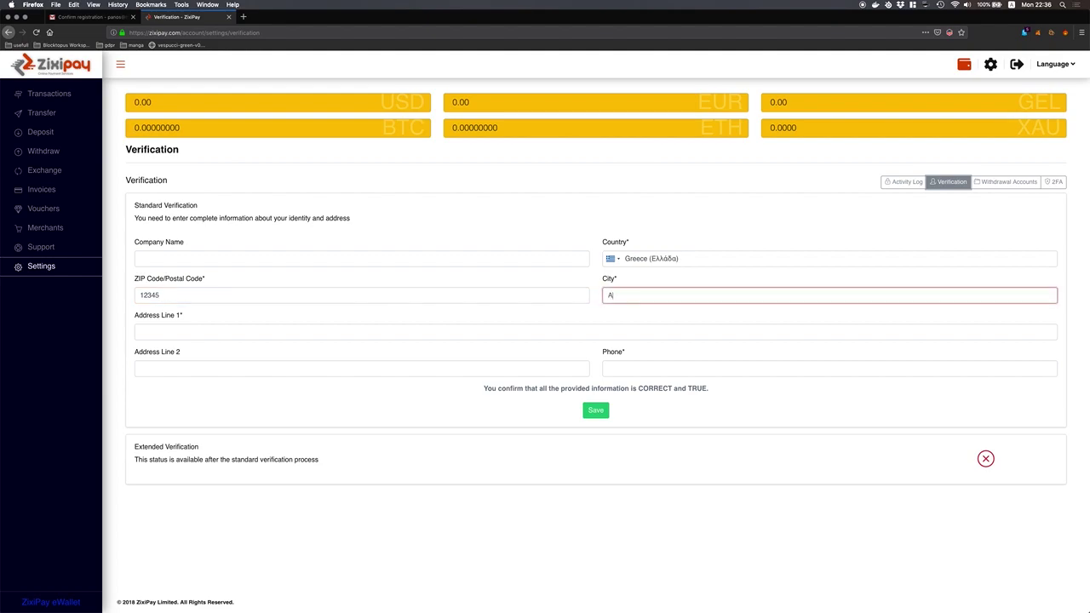
pyautogui.write('thens')
pyautogui.click(368, 357)
pyautogui.click(277, 332)
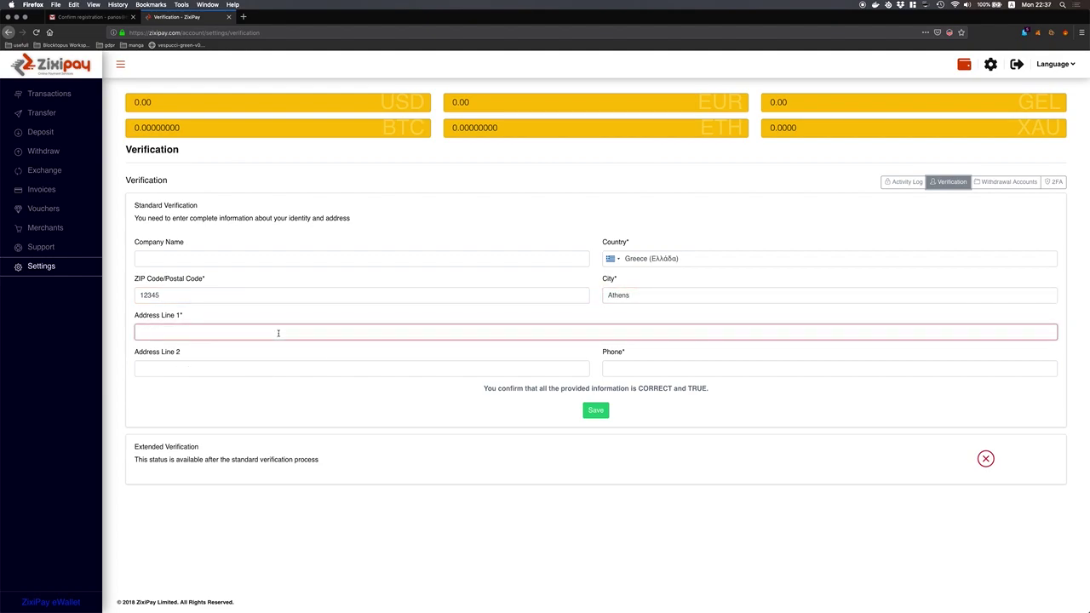
pyautogui.click(692, 369)
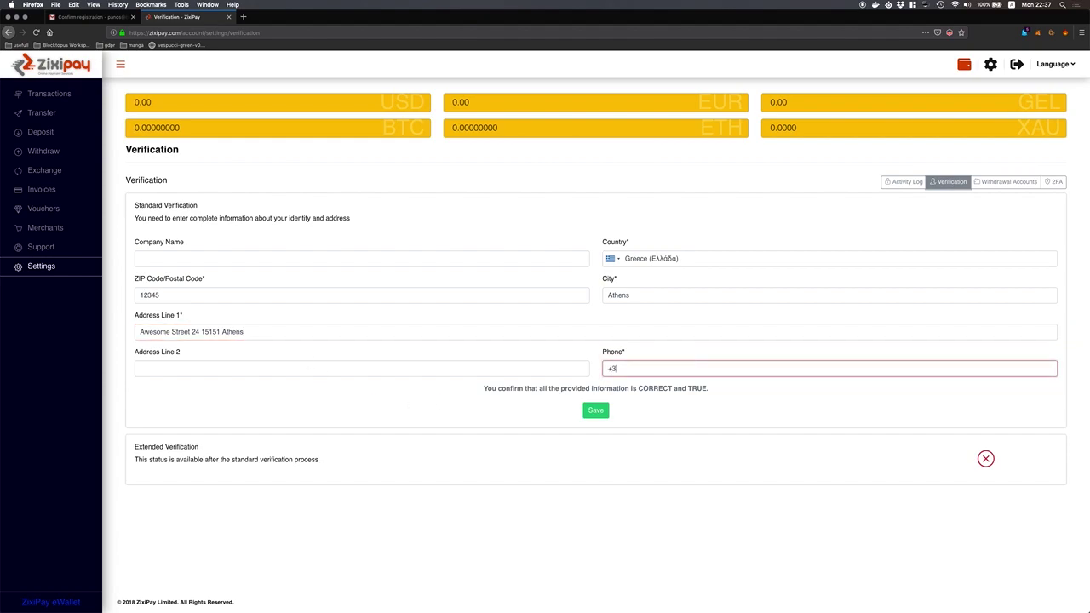
pyautogui.write('697123456')
# Step: Save the standard details, then attach IMG_5559.png as both identity and proof-of-address documents
pyautogui.click(596, 411)
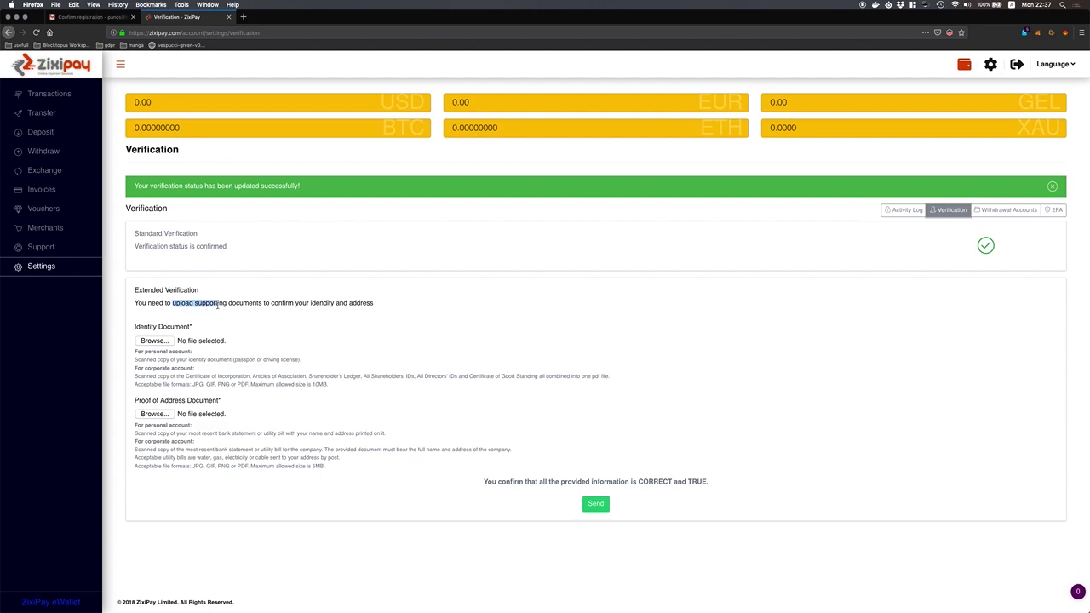
pyautogui.click(274, 317)
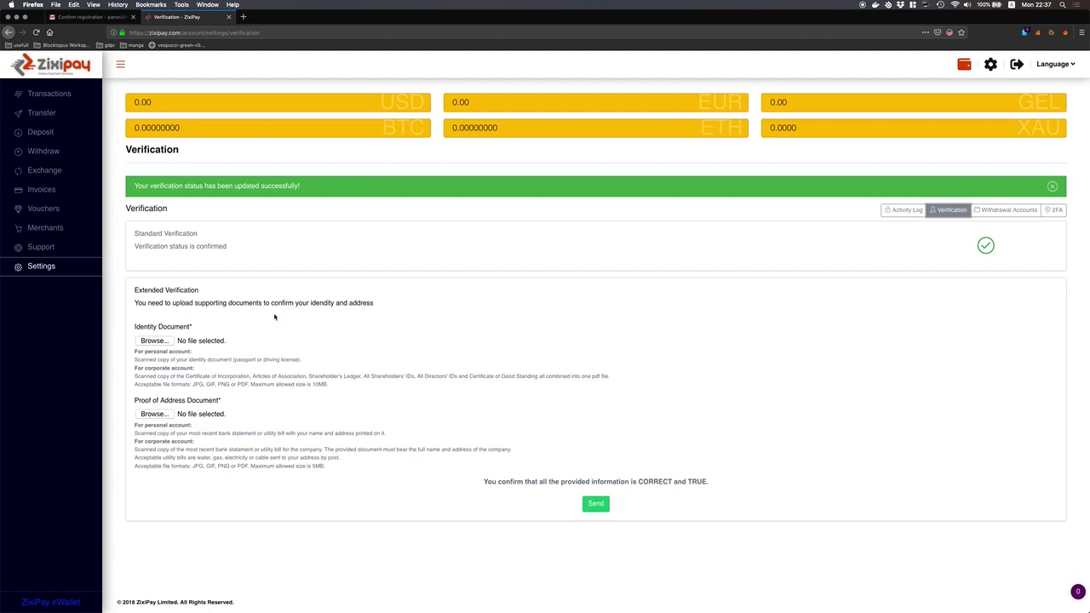
pyautogui.click(154, 341)
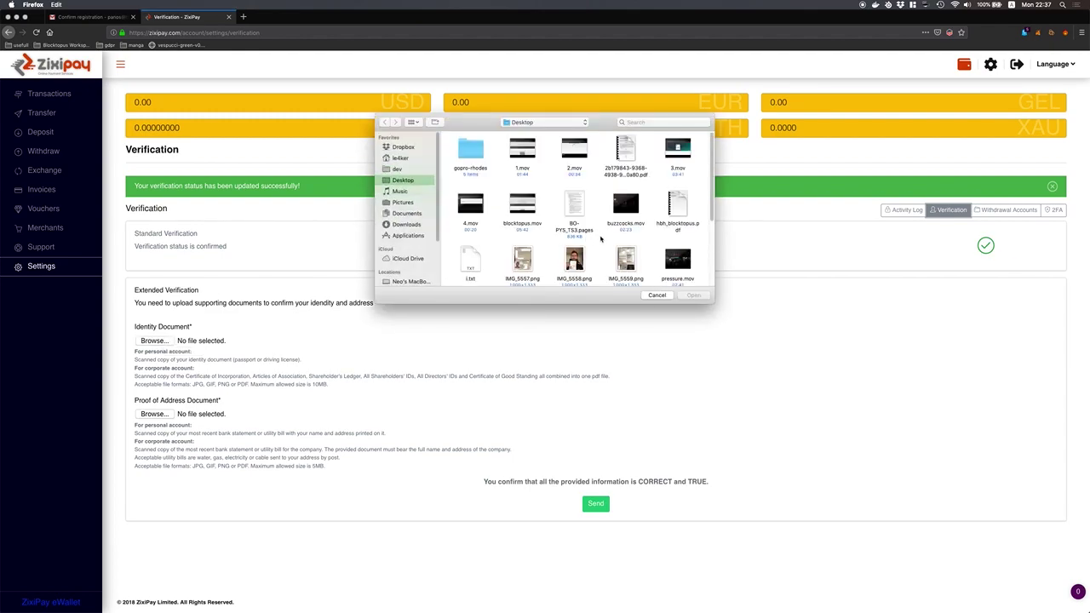
pyautogui.doubleClick(521, 259)
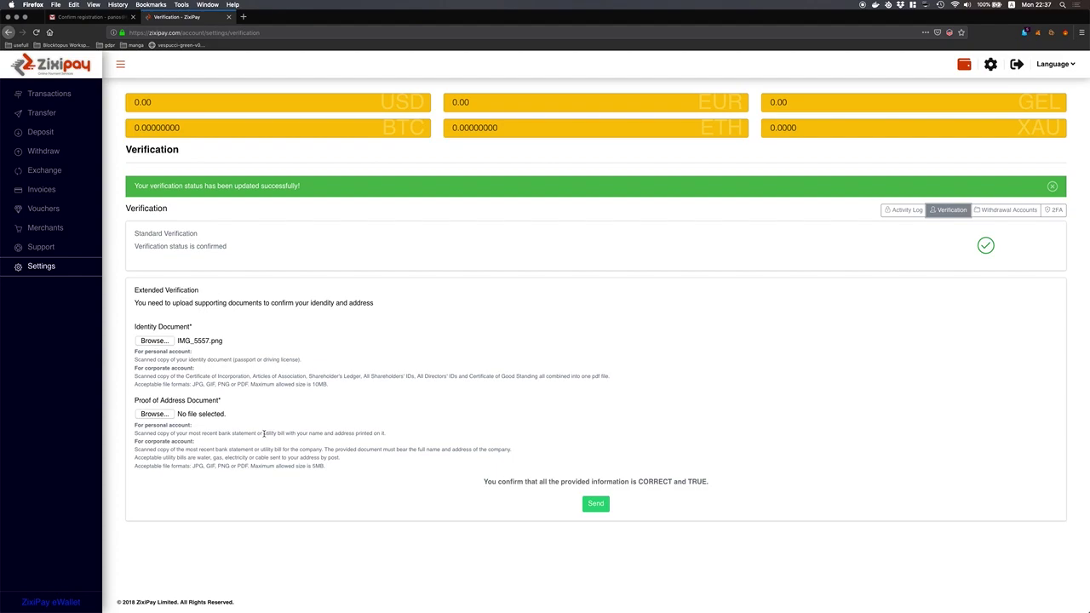
pyautogui.click(155, 415)
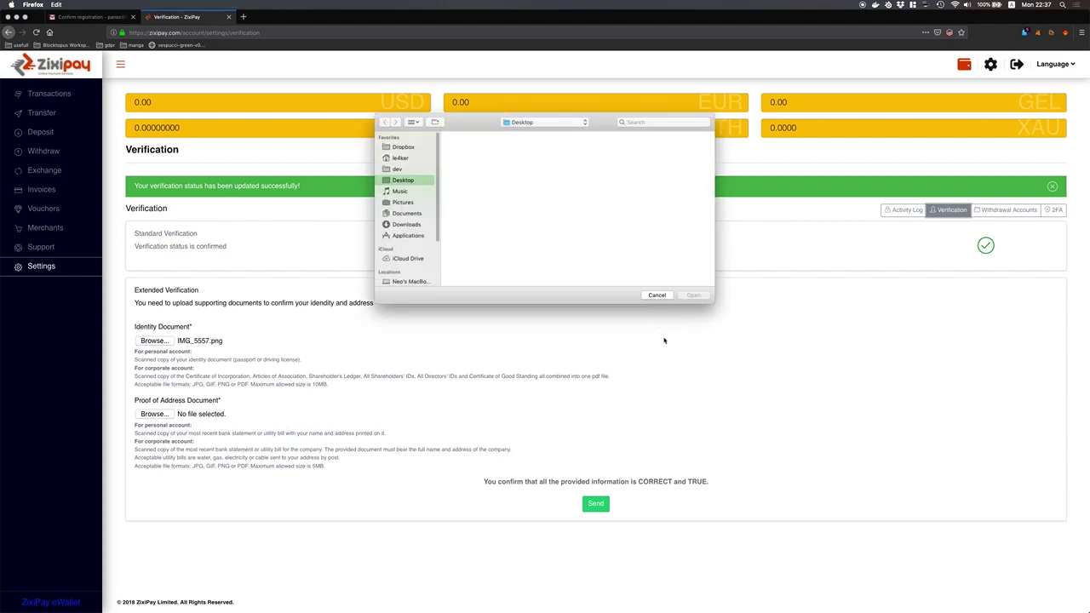
pyautogui.scroll(-2, 626, 219)
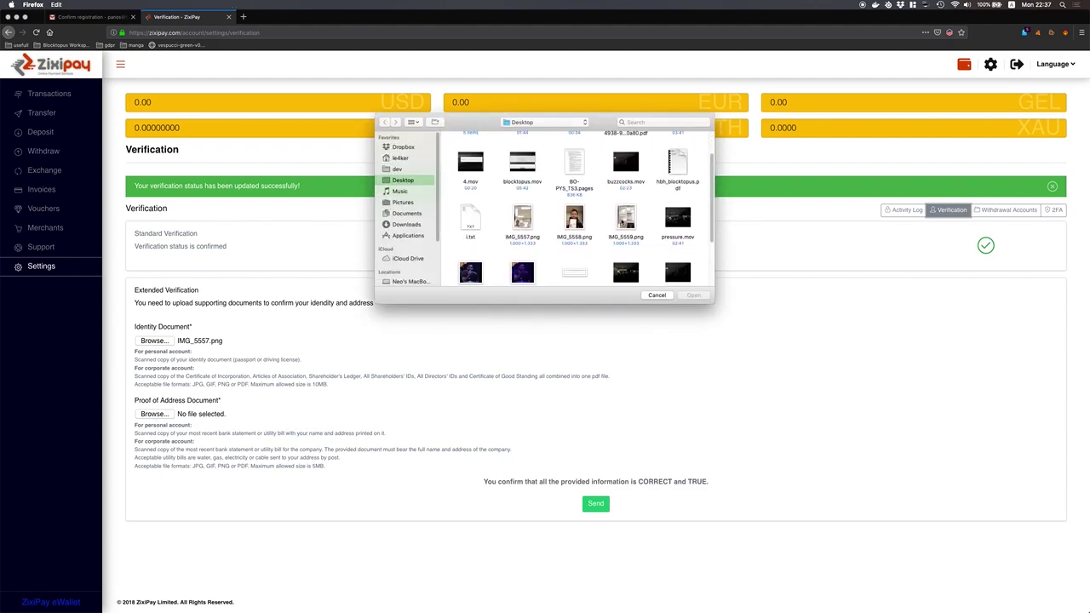
pyautogui.click(626, 218)
pyautogui.doubleClick(626, 218)
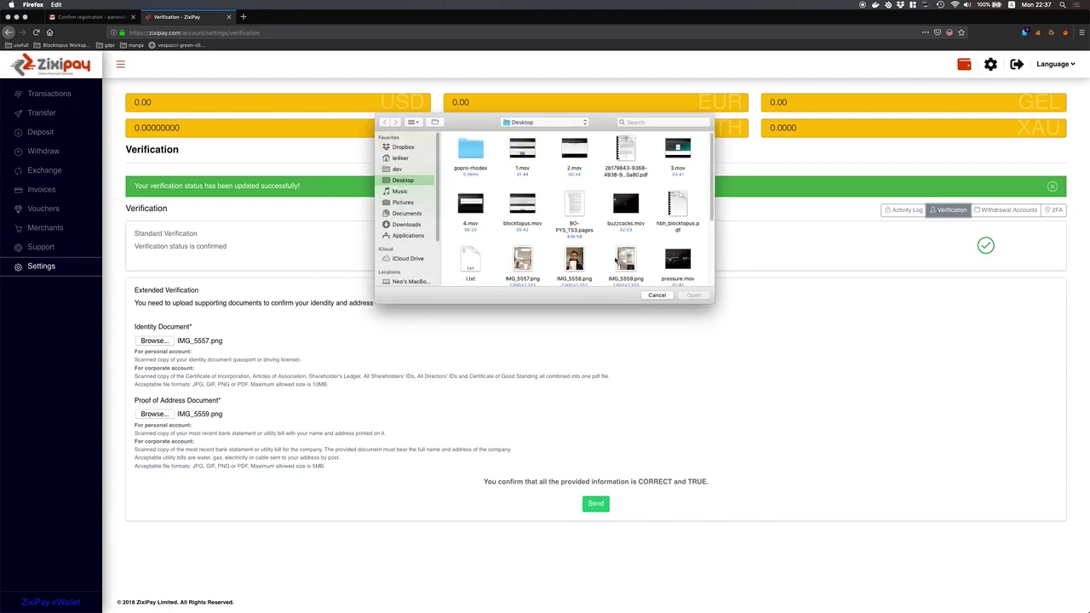
pyautogui.doubleClick(626, 260)
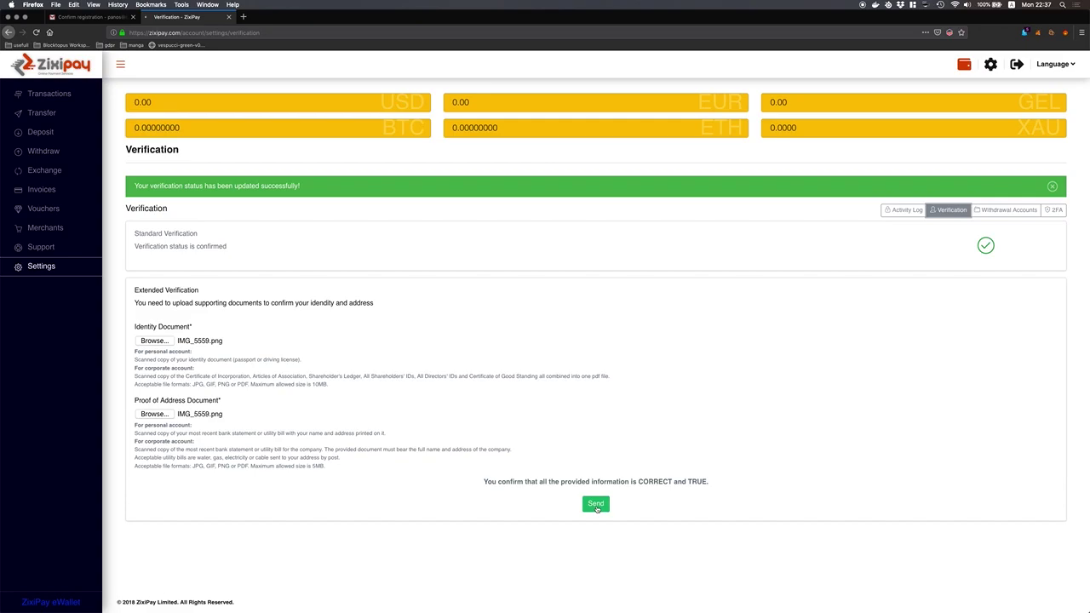
# Step: Send the extended verification documents for review
pyautogui.click(596, 504)
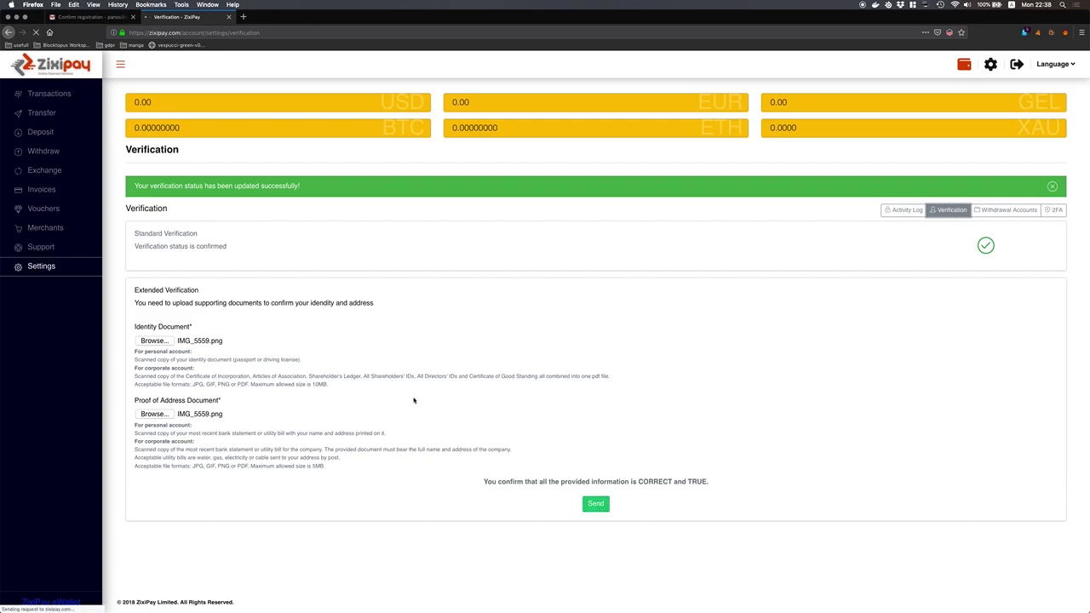